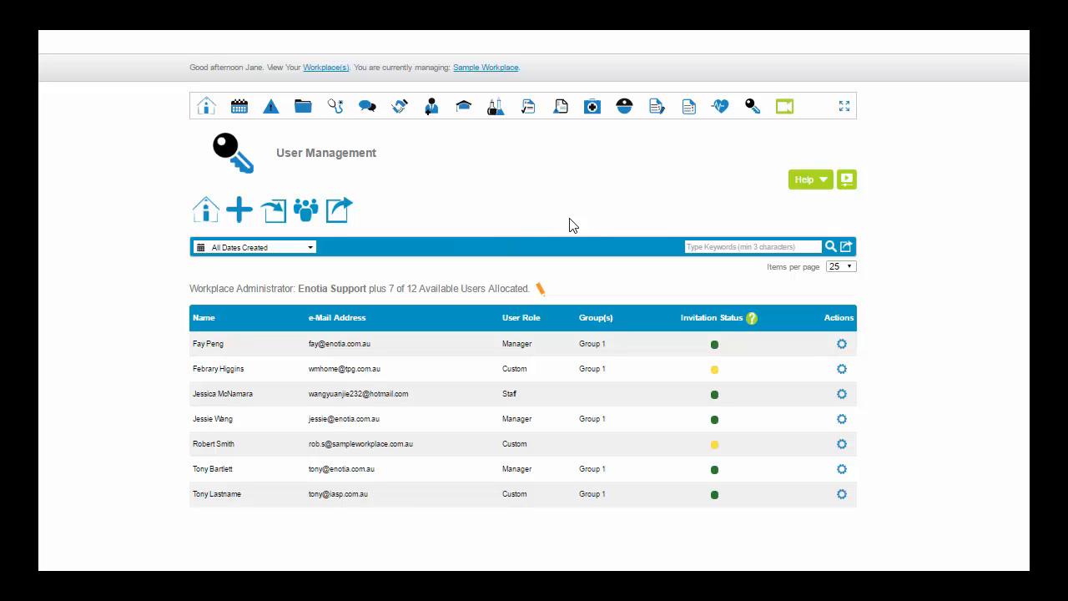
Review the User Management help text and the user list's date-created filter options and keyword search
{"action": "left_click", "coordinate": [823, 183]}
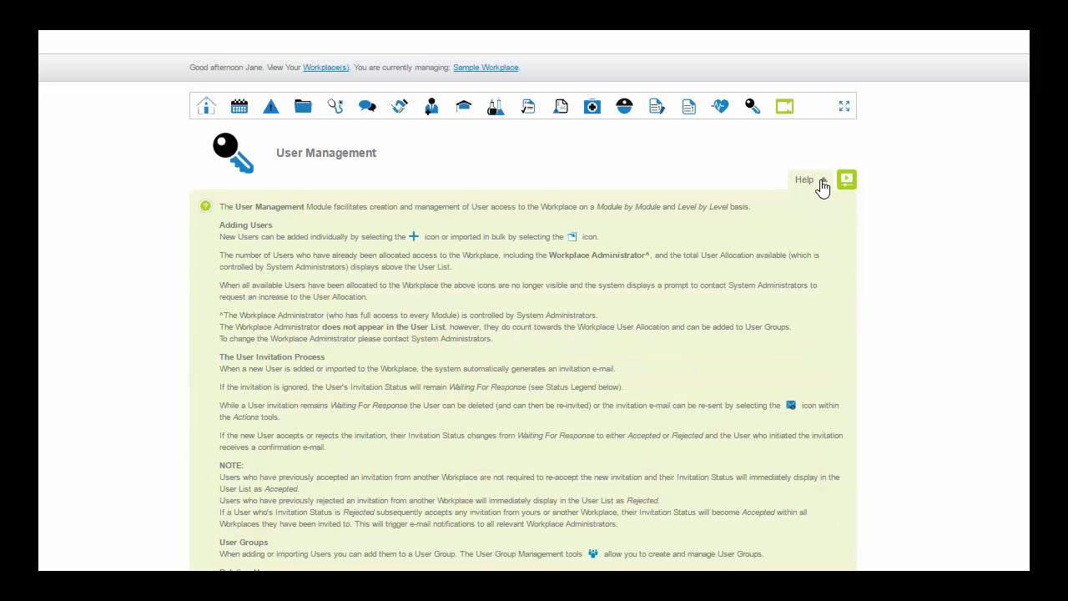
{"action": "left_click", "coordinate": [822, 184]}
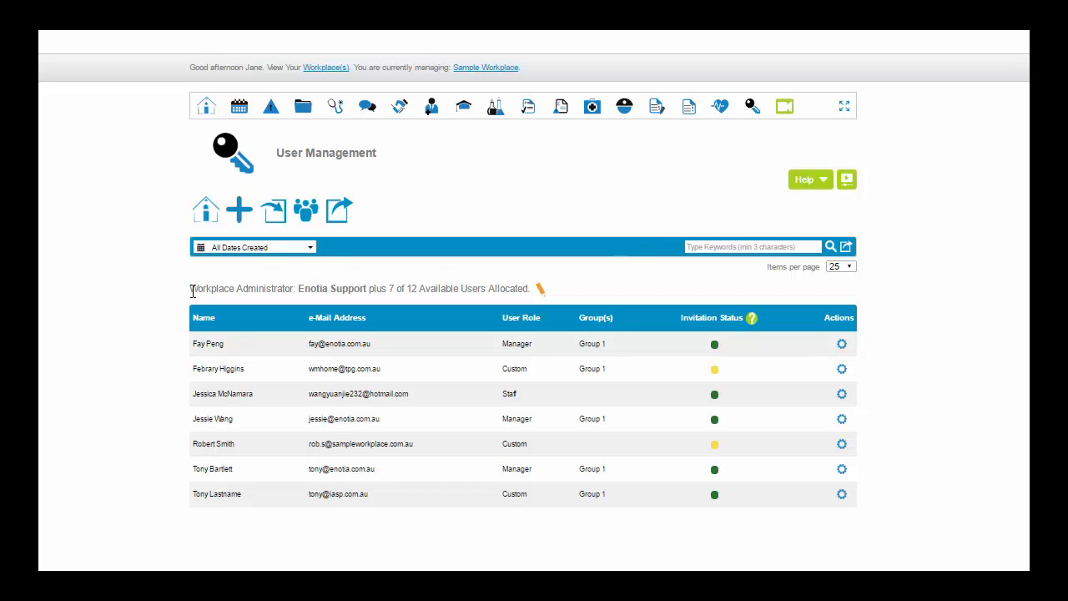
{"action": "left_click", "coordinate": [308, 247]}
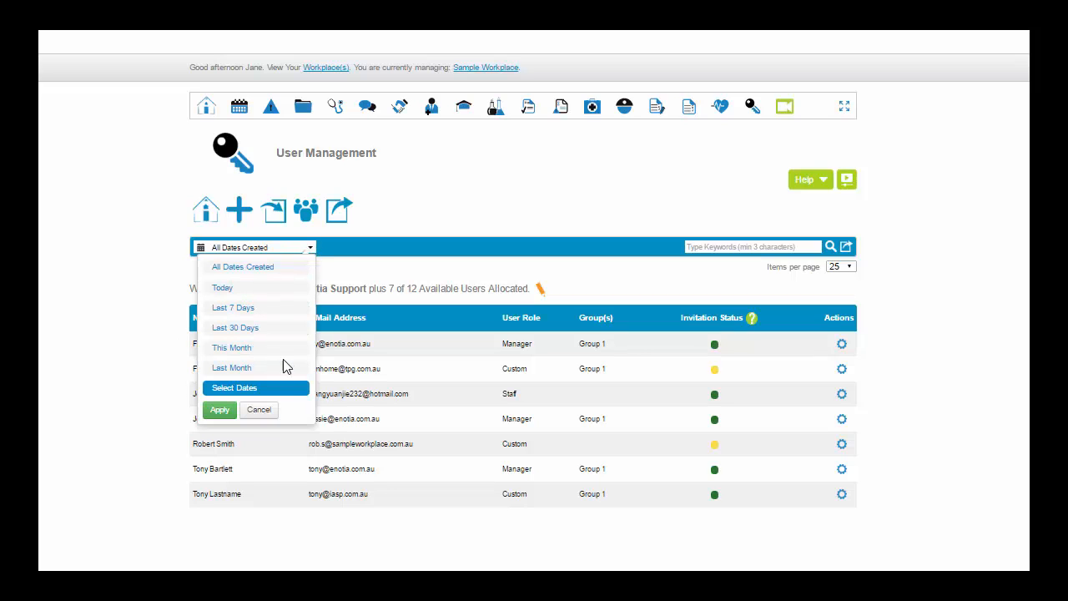
{"action": "left_click", "coordinate": [705, 244]}
{"action": "left_click", "coordinate": [831, 247]}
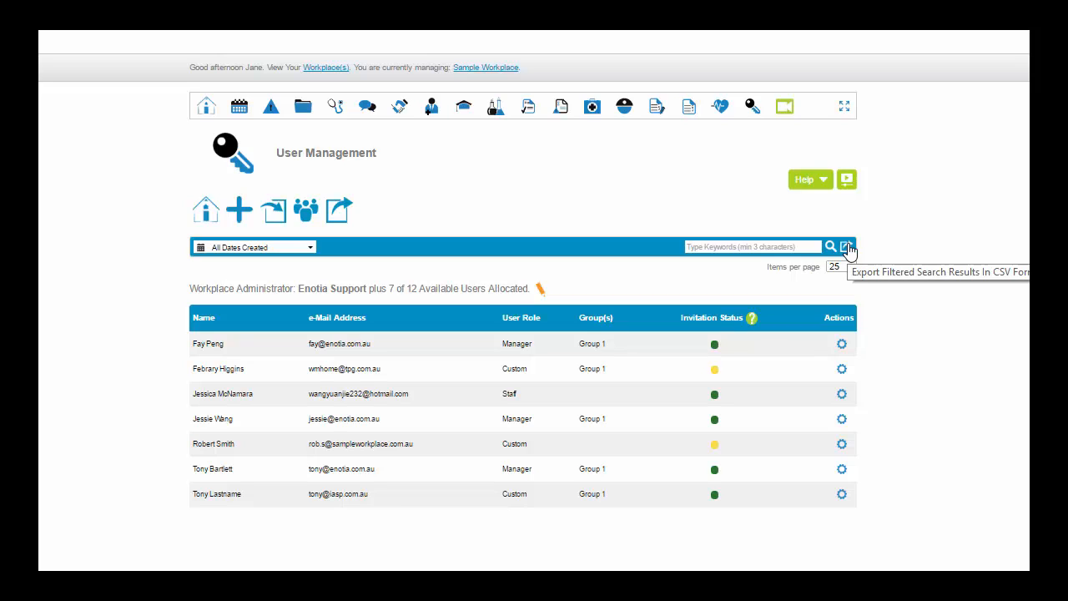
Export the filtered user list to CSV, switching e-Mail and Invitation Status off and back on so all fields are included
{"action": "left_click", "coordinate": [848, 249]}
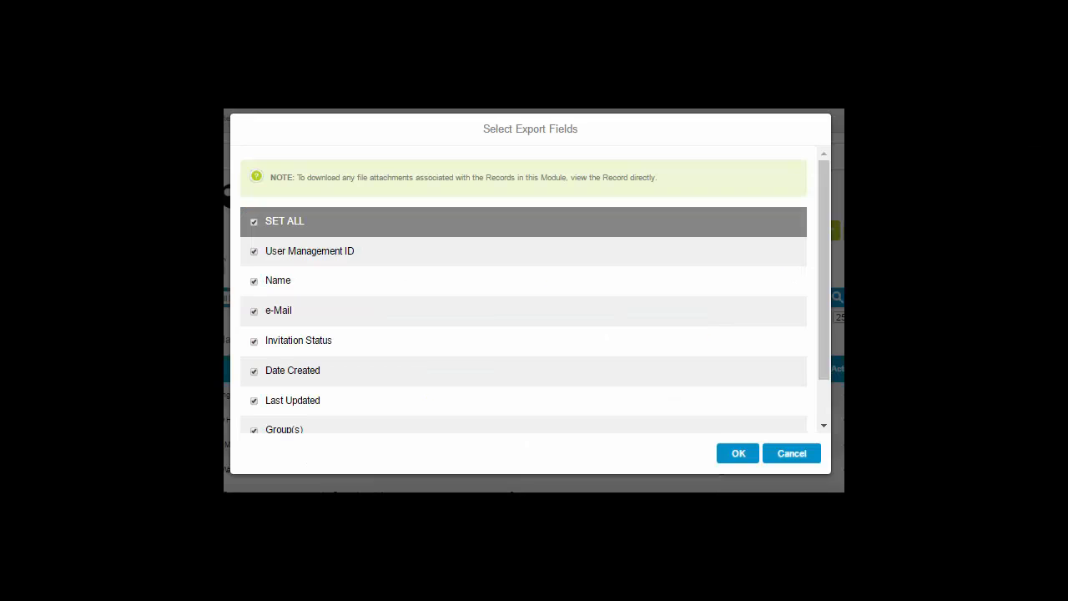
{"action": "scroll", "coordinate": [650, 357], "scroll_direction": "down", "scroll_amount": 1}
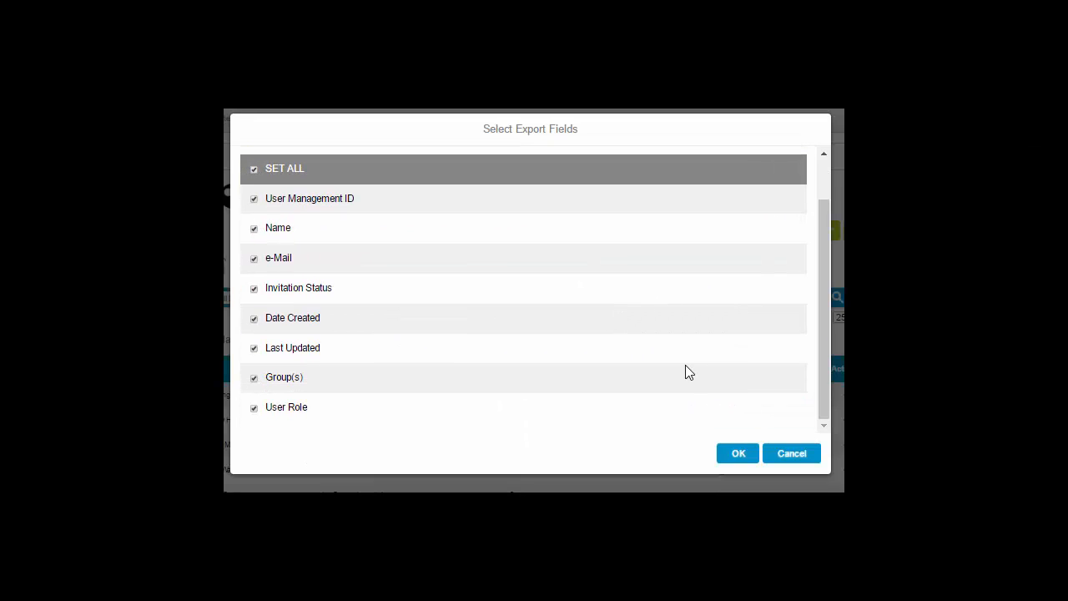
{"action": "left_click", "coordinate": [254, 288]}
{"action": "left_click", "coordinate": [255, 259]}
{"action": "left_click", "coordinate": [255, 260]}
{"action": "left_click", "coordinate": [255, 289]}
{"action": "left_click", "coordinate": [738, 453]}
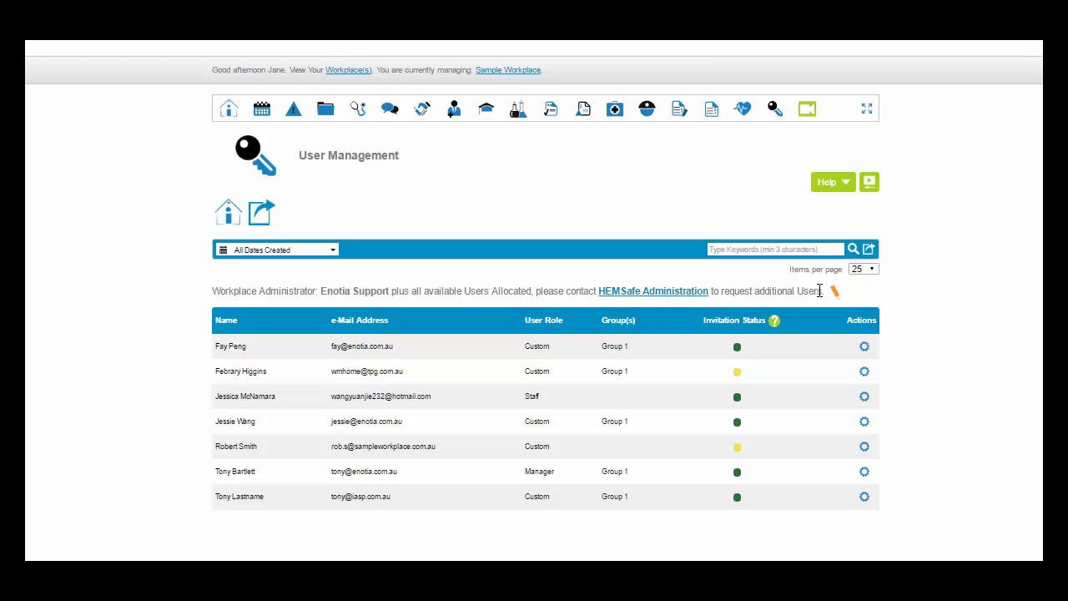
Examine the actions available for several users in the user list
{"action": "left_click", "coordinate": [862, 349]}
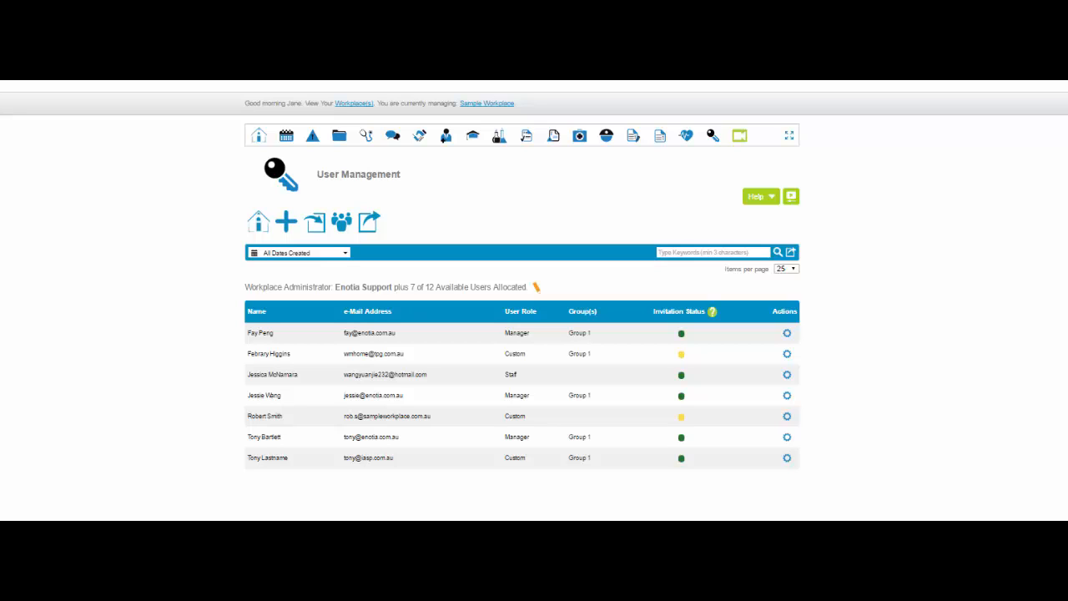
{"action": "left_click", "coordinate": [788, 333]}
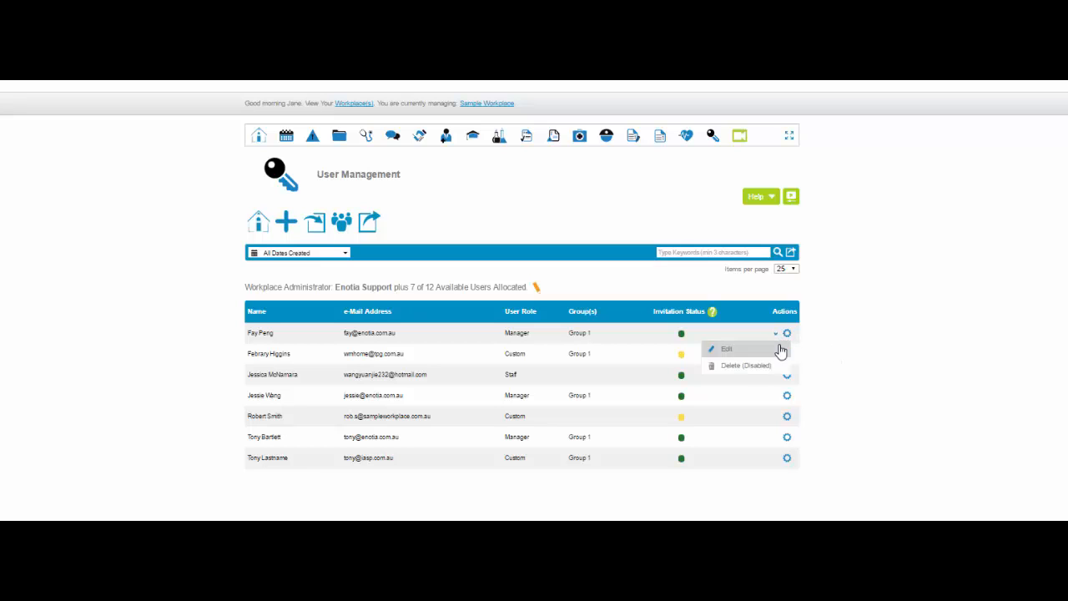
{"action": "left_click", "coordinate": [789, 376]}
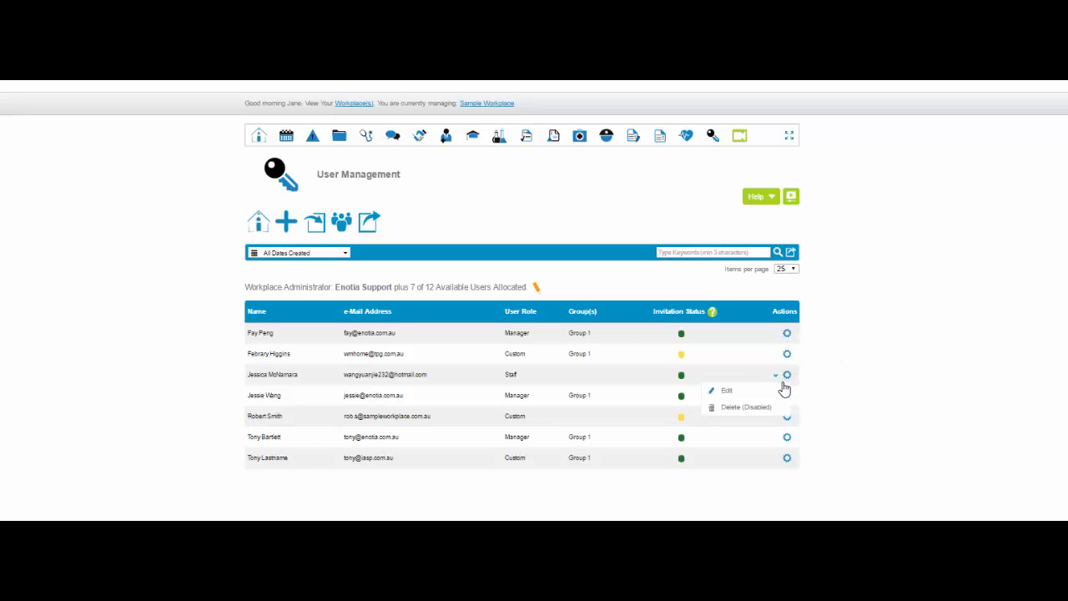
{"action": "left_click", "coordinate": [787, 437]}
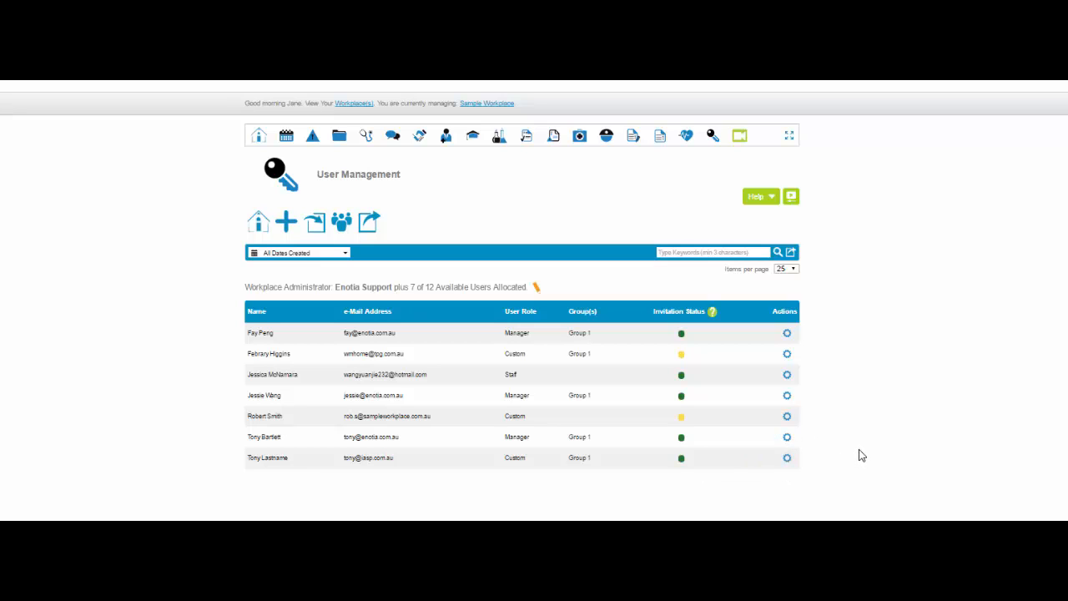
Start an individual user access invitation and assign it to the user group Group 1
{"action": "left_click", "coordinate": [286, 222]}
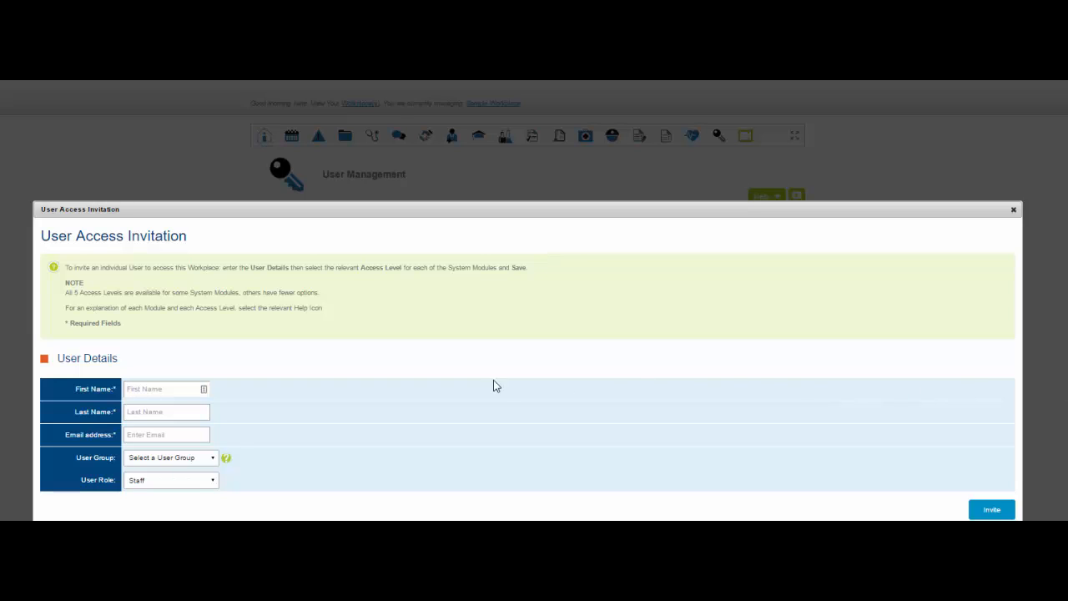
{"action": "left_click", "coordinate": [136, 435]}
{"action": "left_click", "coordinate": [214, 462]}
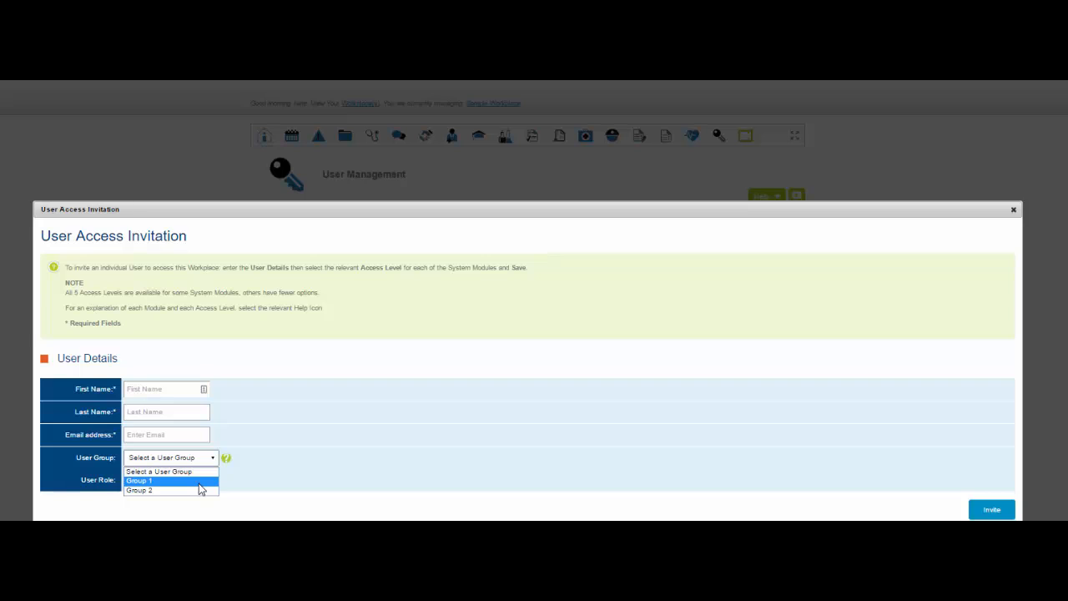
{"action": "left_click", "coordinate": [198, 484]}
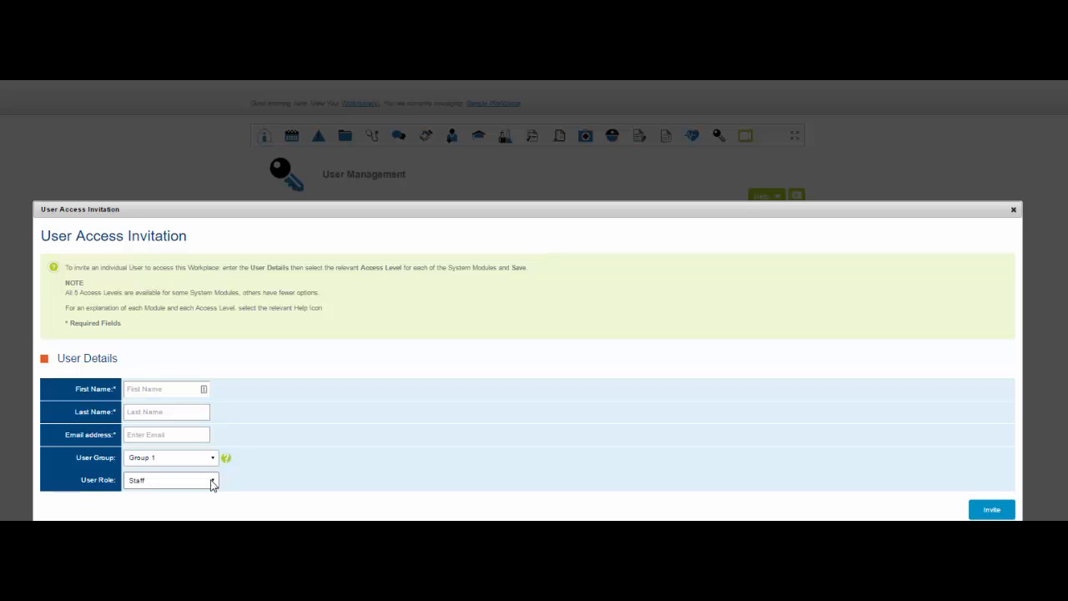
Try the Staff and Manager user roles for the invitation and set the role to Custom
{"action": "left_click", "coordinate": [212, 483]}
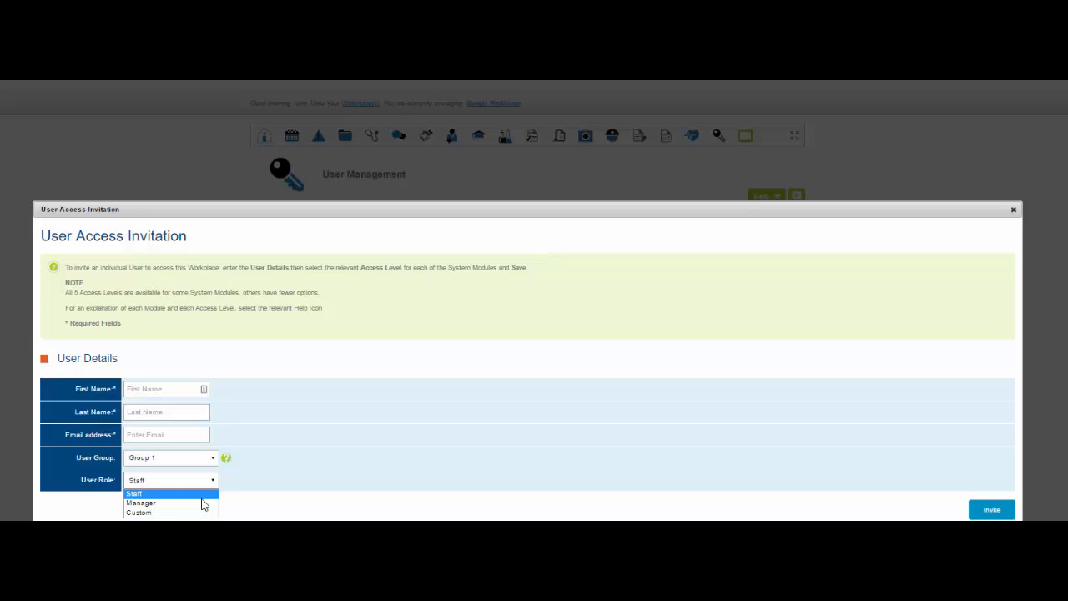
{"action": "left_click", "coordinate": [202, 498]}
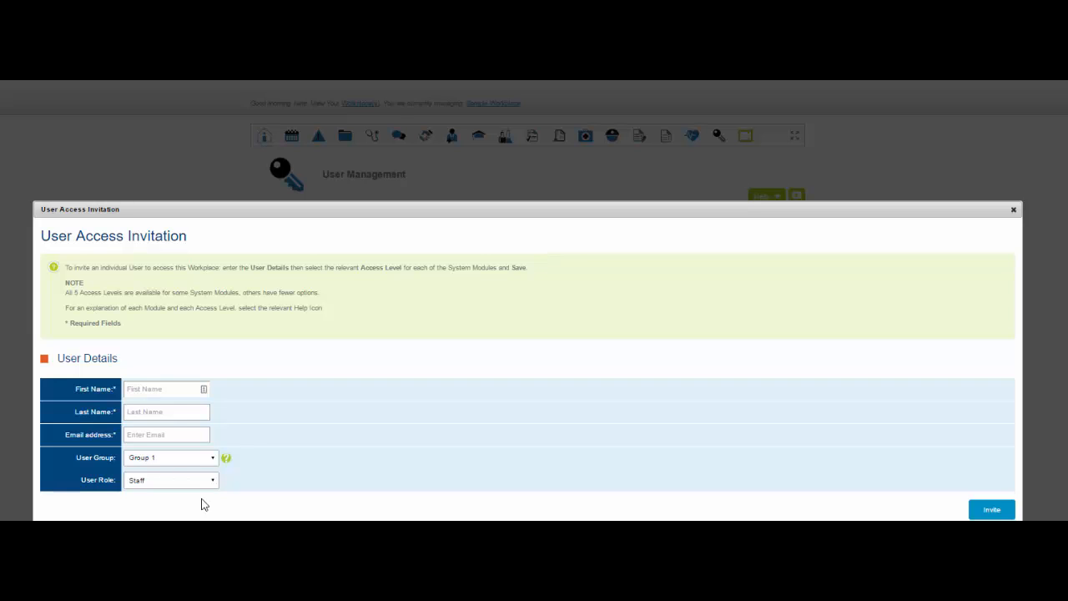
{"action": "left_click", "coordinate": [207, 485]}
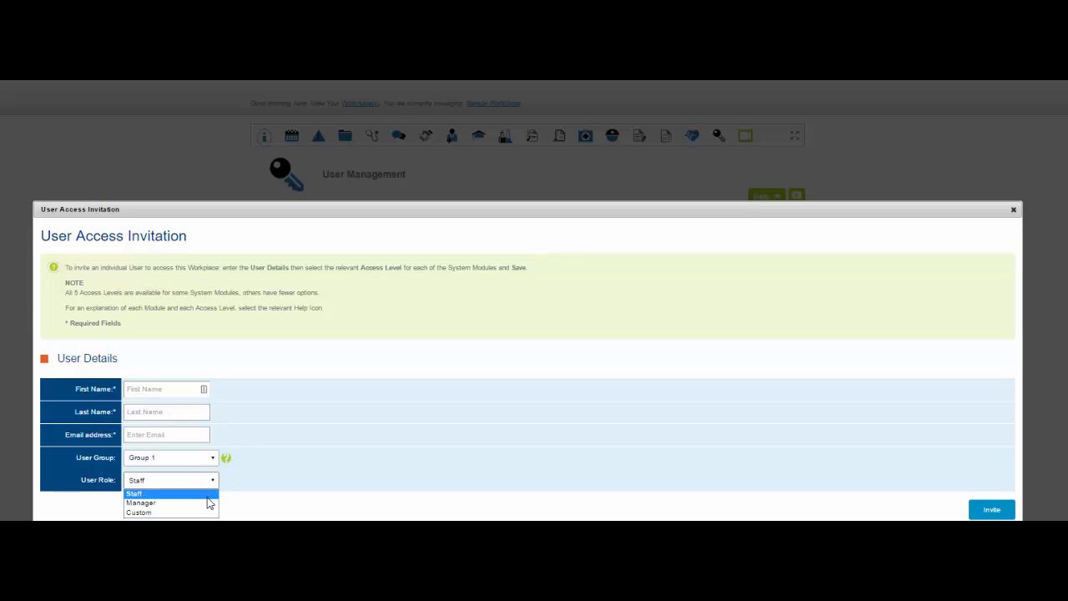
{"action": "left_click", "coordinate": [208, 503]}
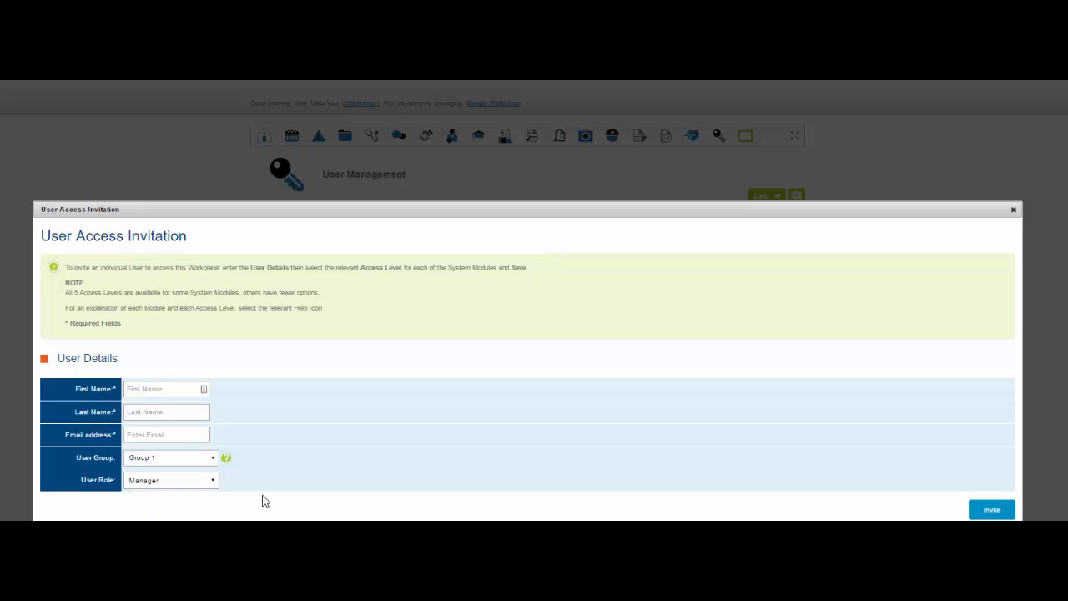
{"action": "left_click", "coordinate": [215, 481]}
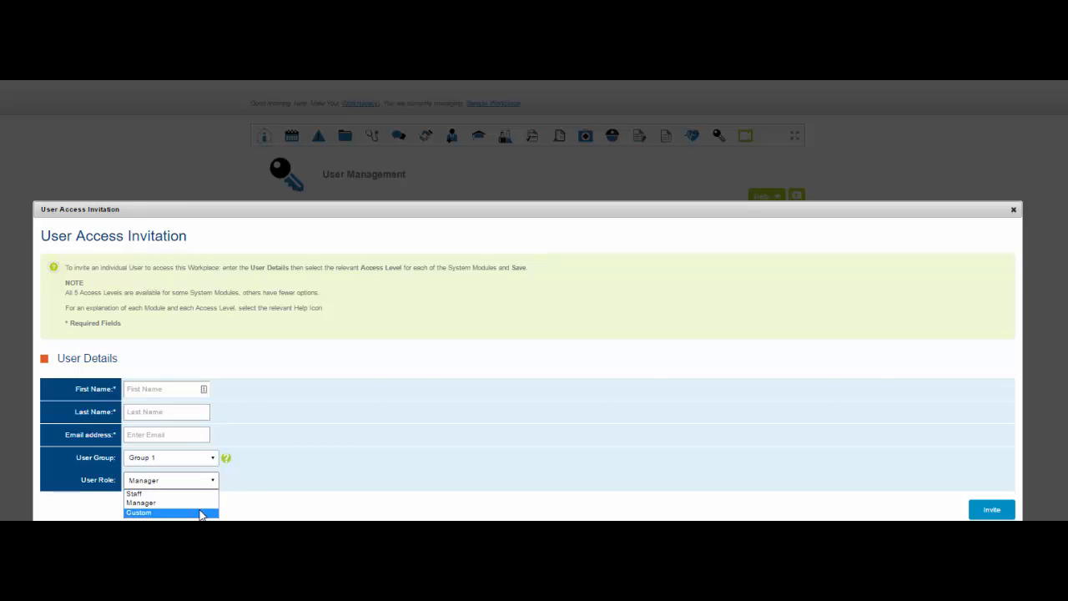
{"action": "left_click", "coordinate": [200, 512]}
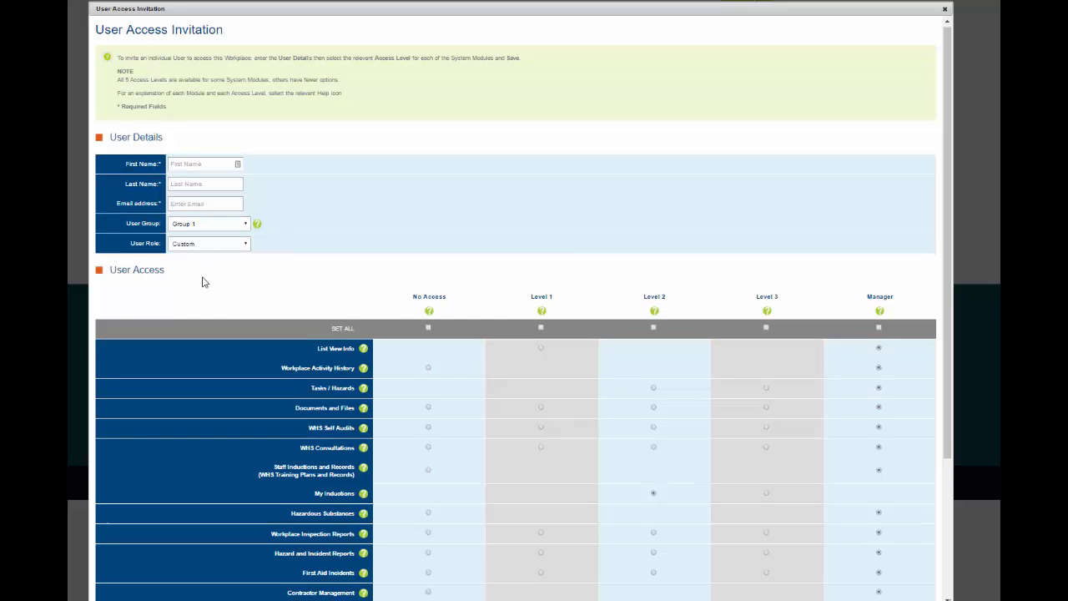
Read the explanations of the No Access and Level 2 access levels in the User Access table
{"action": "scroll", "coordinate": [202, 282], "scroll_direction": "down", "scroll_amount": 3}
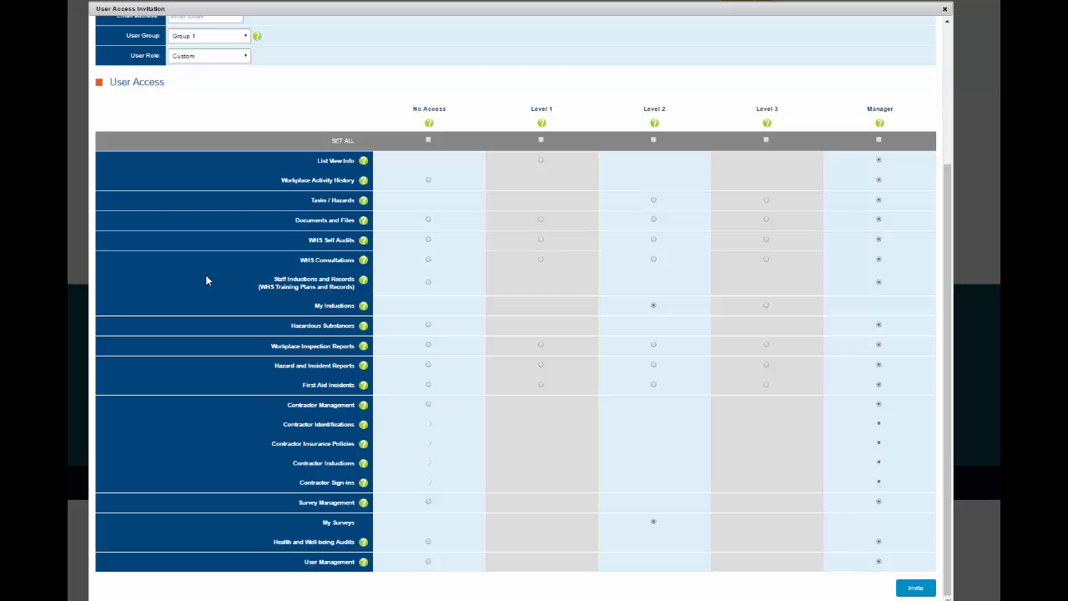
{"action": "left_click", "coordinate": [429, 124]}
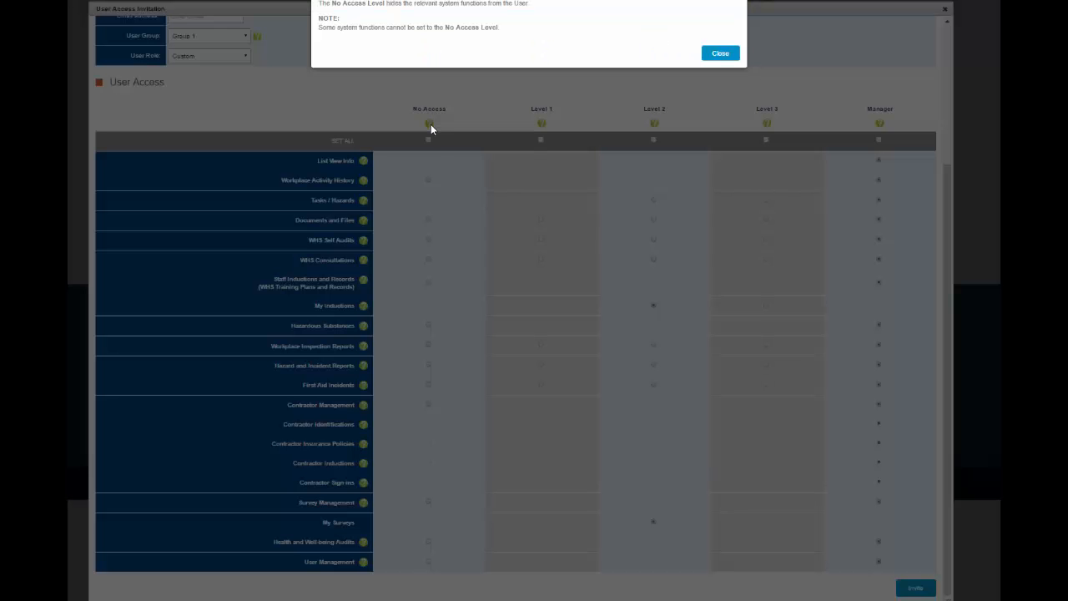
{"action": "left_click", "coordinate": [720, 52]}
{"action": "left_click", "coordinate": [655, 123]}
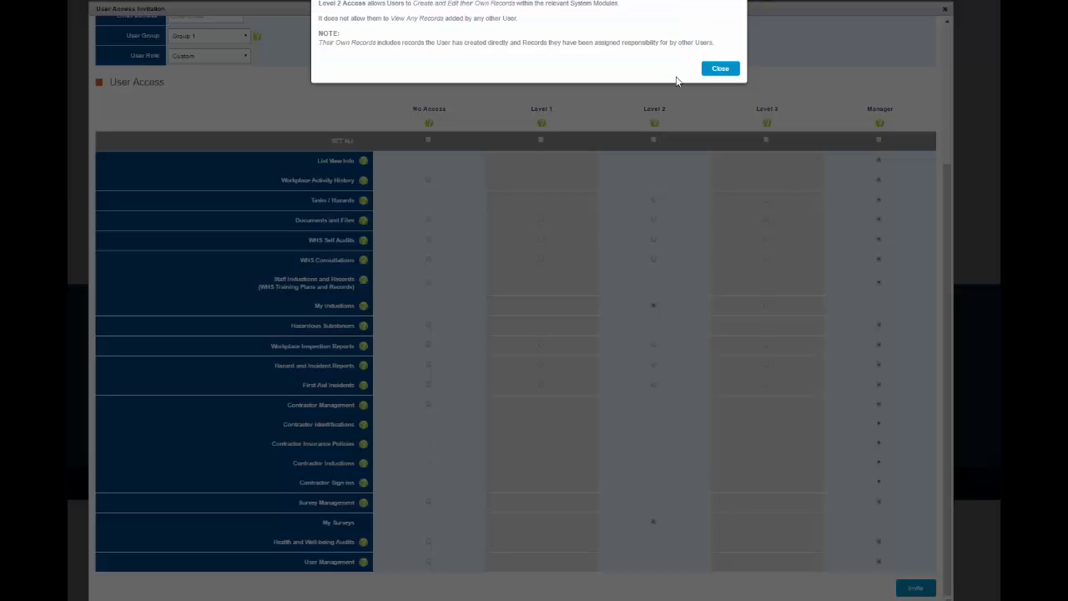
{"action": "left_click", "coordinate": [714, 70]}
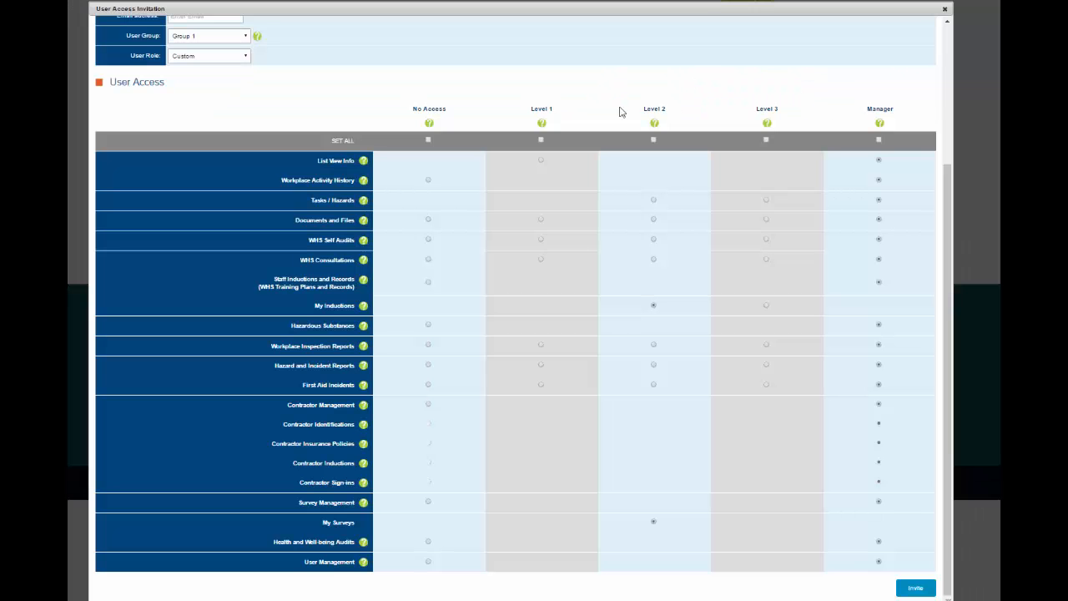
Read the module explanations for Documents and Files and My Inductions, and submit the user invitation
{"action": "left_click", "coordinate": [363, 221]}
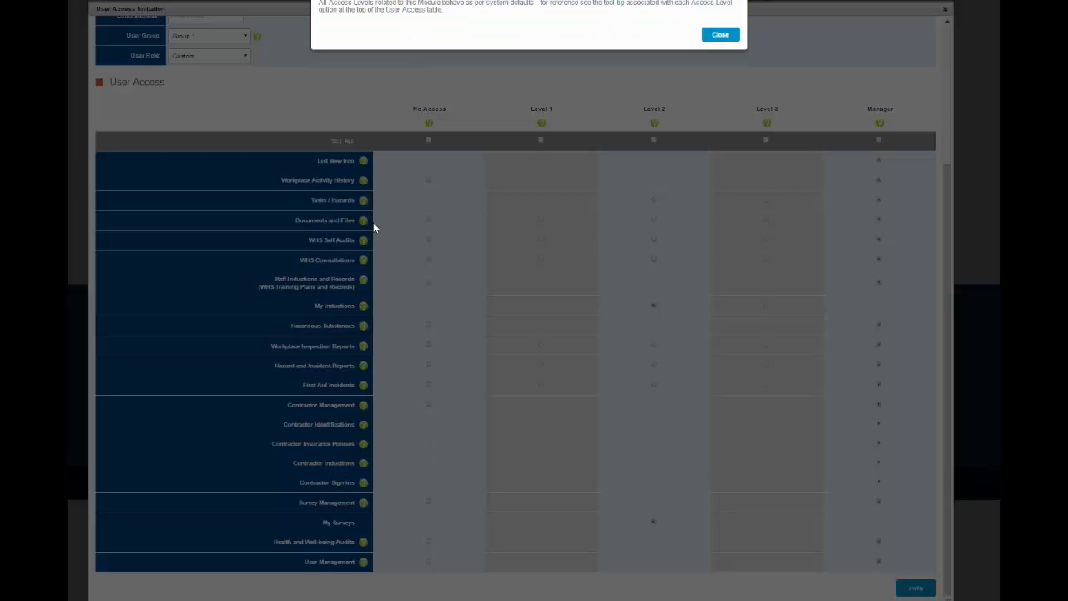
{"action": "left_click", "coordinate": [717, 37]}
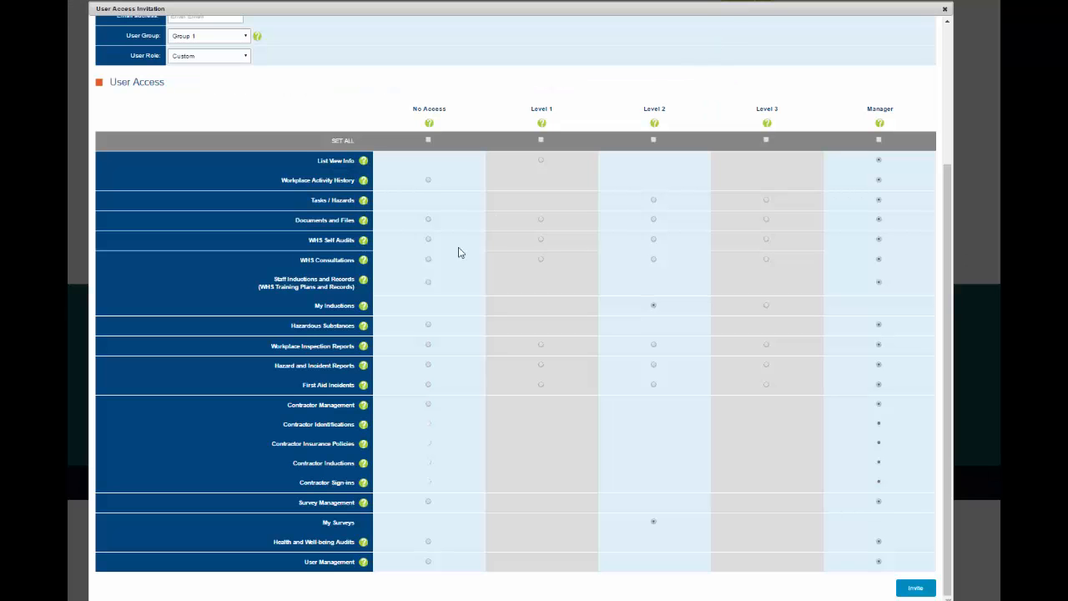
{"action": "left_click", "coordinate": [363, 306]}
{"action": "left_click", "coordinate": [718, 96]}
{"action": "left_click", "coordinate": [916, 588]}
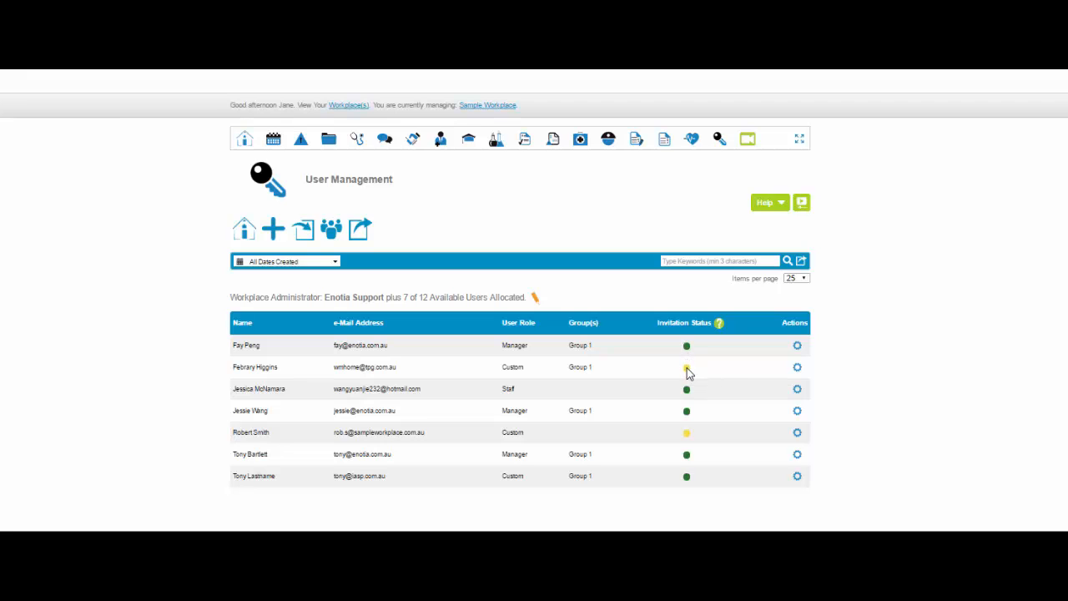
View the Invitation Status legend and re-send the invitation to the pending Custom-role user in Group 1
{"action": "left_click", "coordinate": [720, 325]}
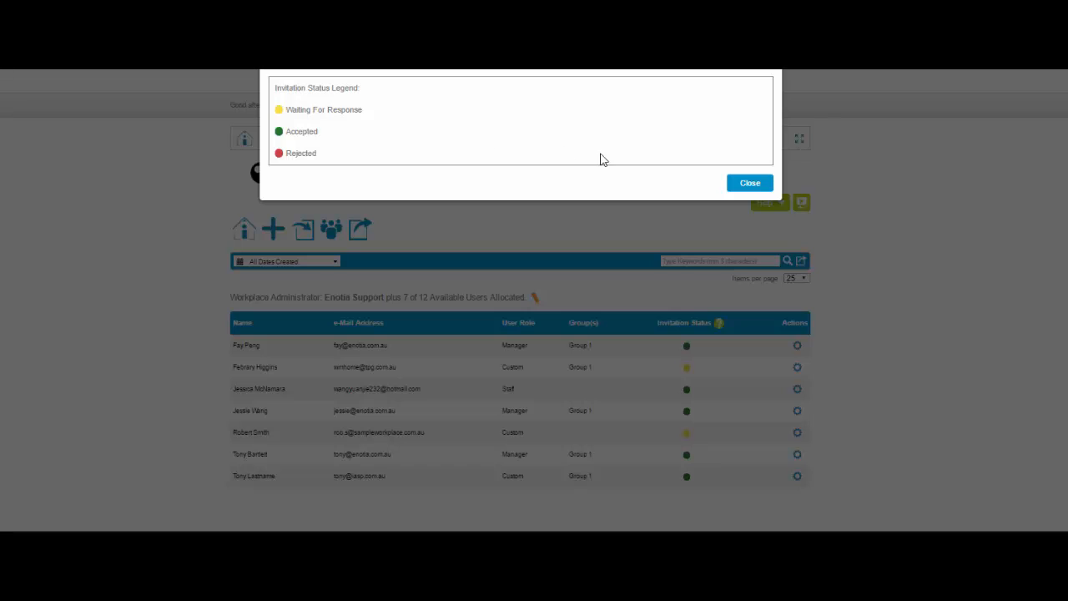
{"action": "left_click", "coordinate": [735, 185]}
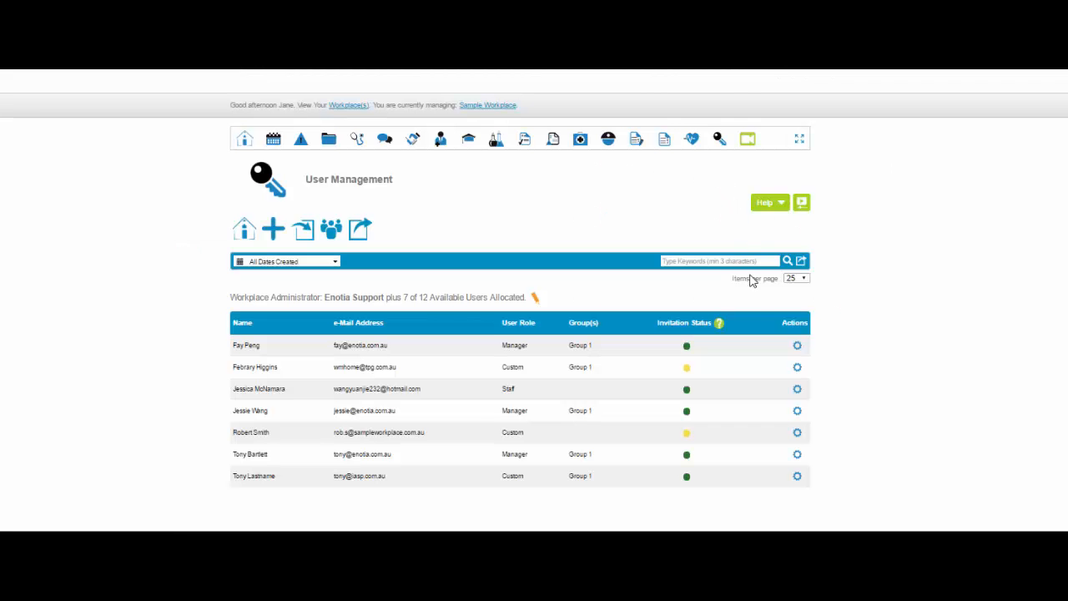
{"action": "mouse_move", "coordinate": [753, 348]}
{"action": "mouse_move", "coordinate": [777, 370]}
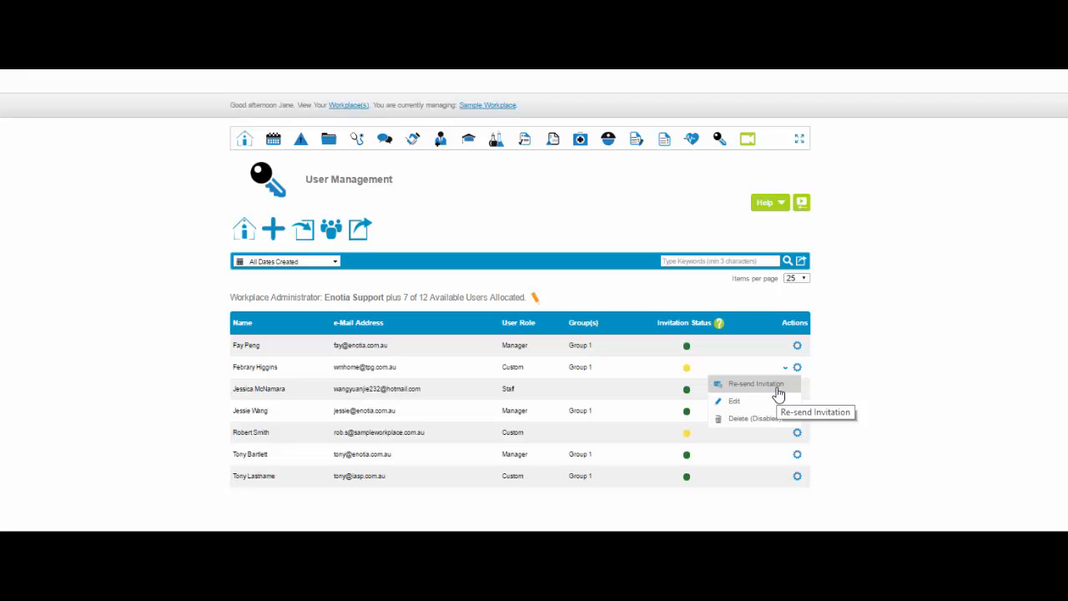
{"action": "left_click", "coordinate": [777, 387]}
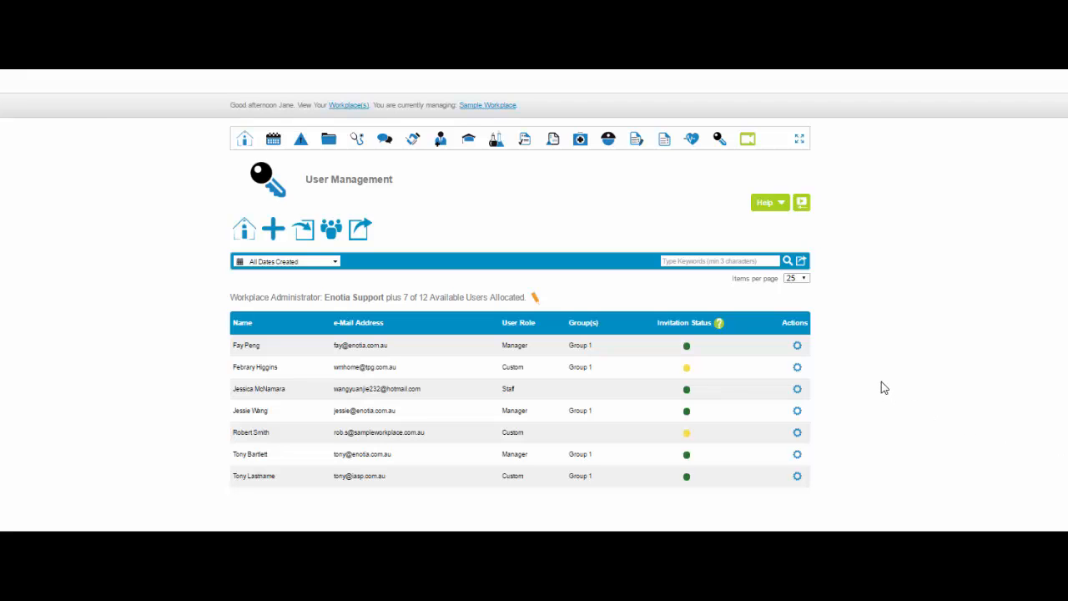
Open the bulk user import, and create a user group named "group 4" in User Group Management
{"action": "left_click", "coordinate": [303, 236]}
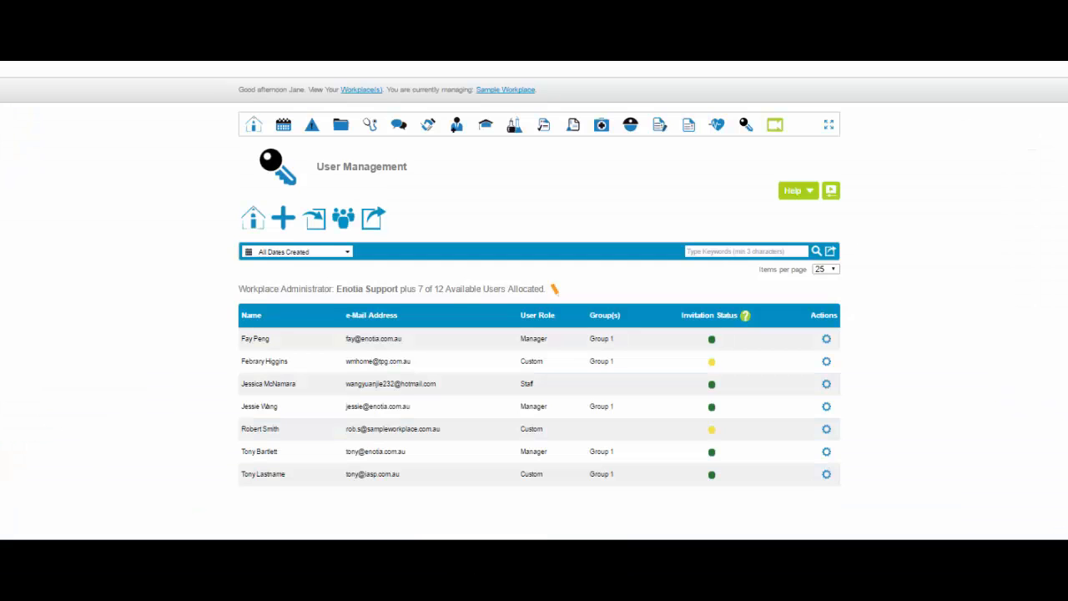
{"action": "left_click", "coordinate": [343, 218]}
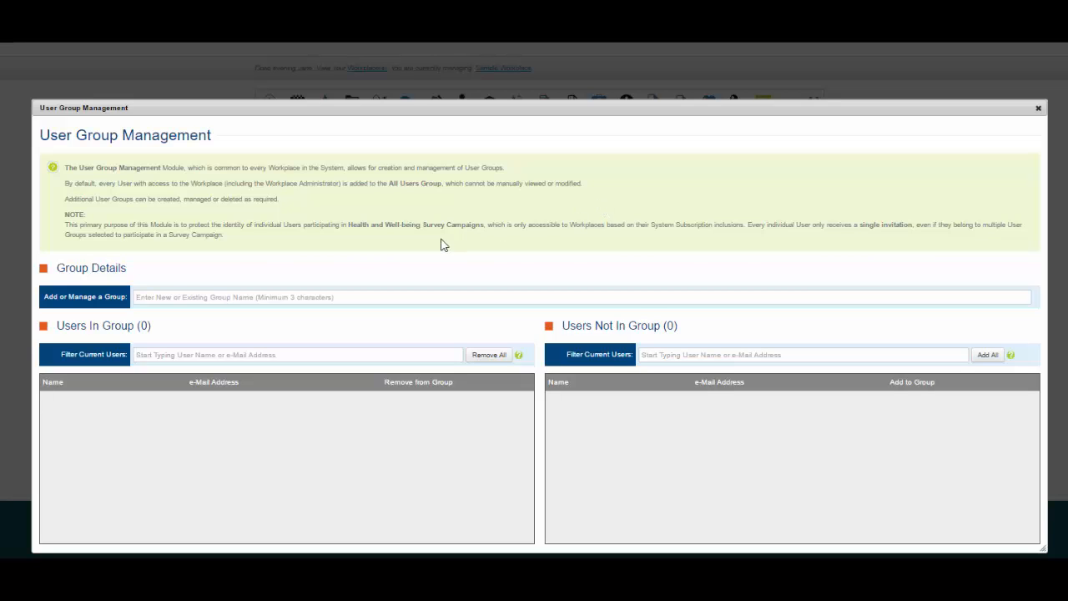
{"action": "left_click", "coordinate": [146, 298]}
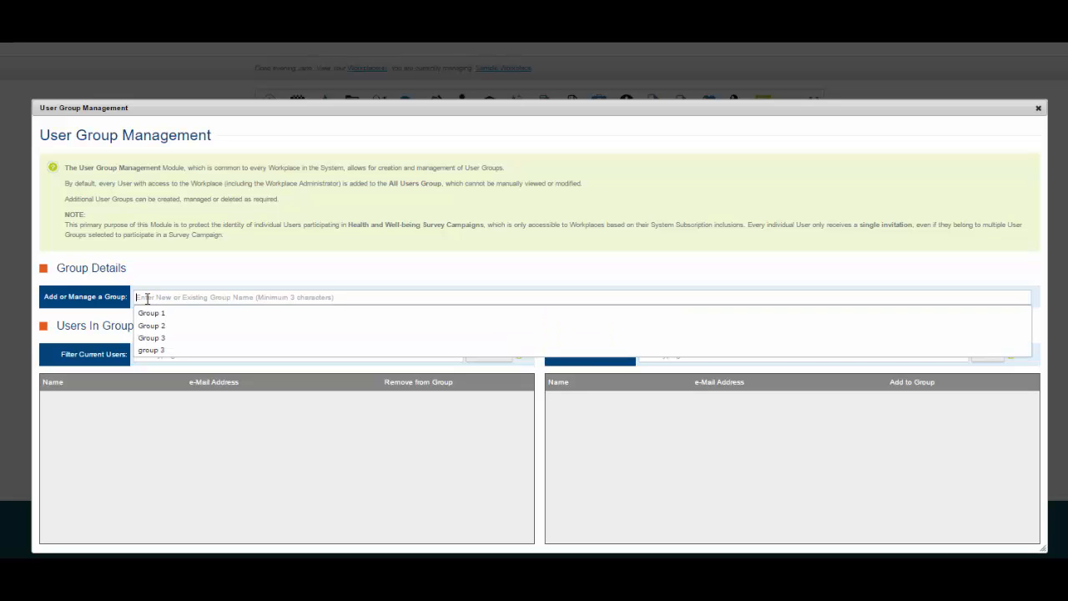
{"action": "type", "text": "group"}
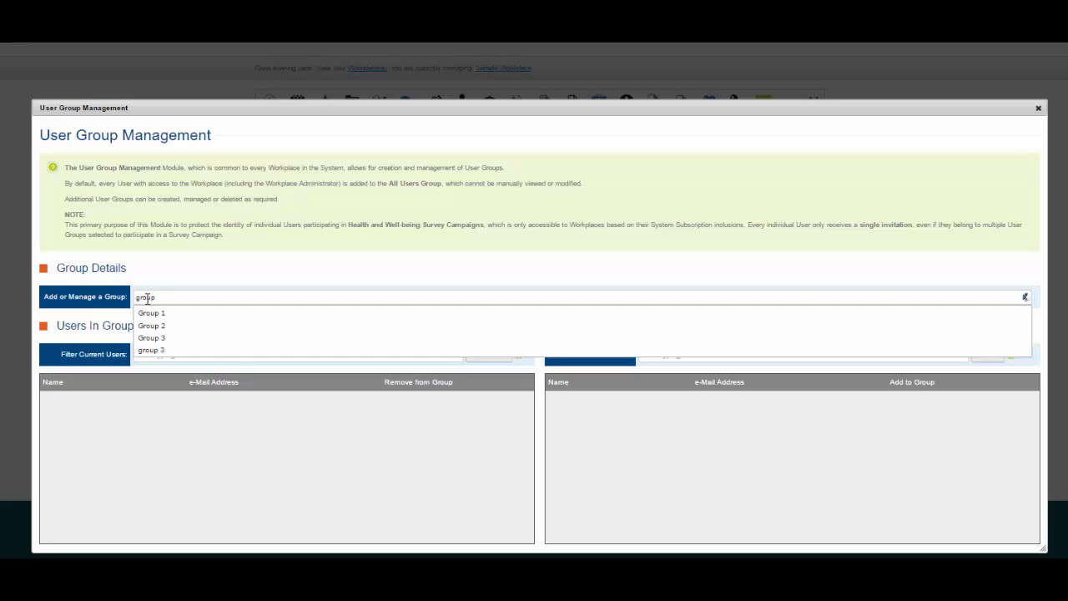
{"action": "type", "text": " 4"}
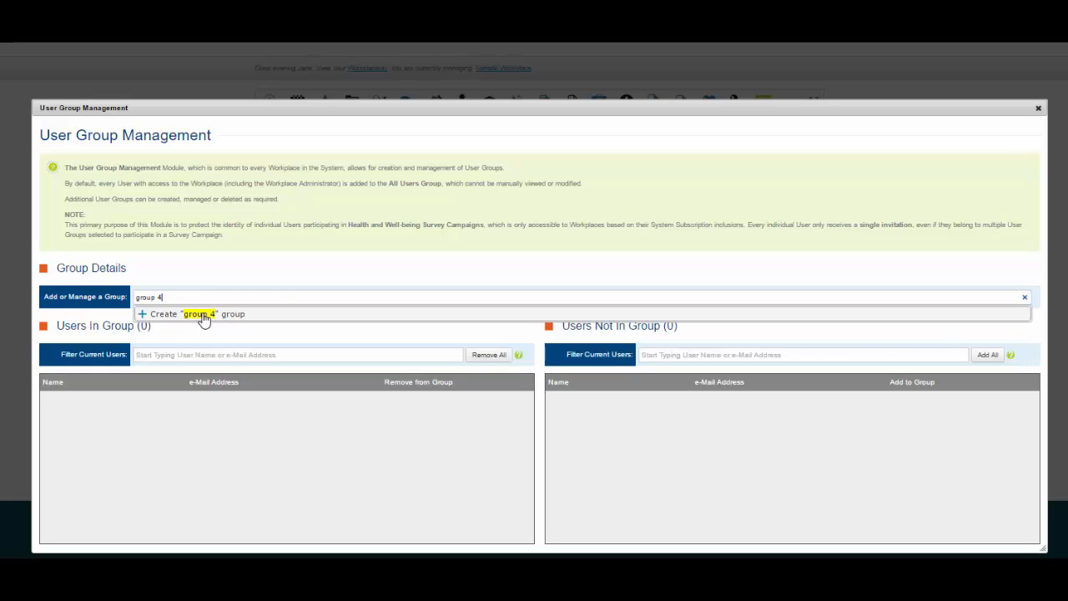
{"action": "left_click", "coordinate": [150, 315]}
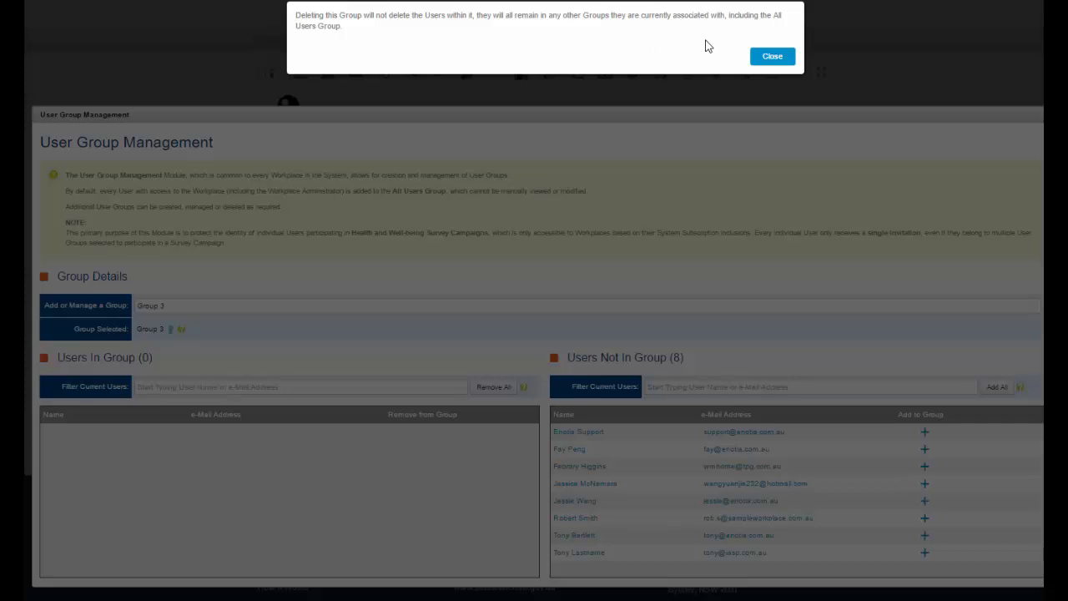
Dismiss the group deletion note, filter the users not in group 3 by "eno", and close User Group Management
{"action": "left_click", "coordinate": [757, 59]}
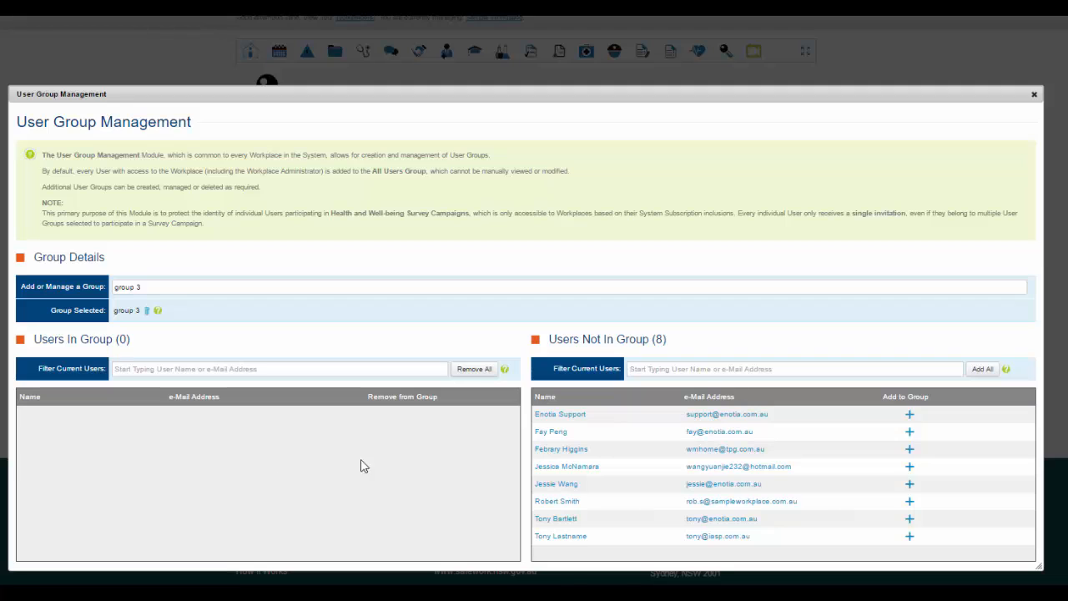
{"action": "left_click", "coordinate": [655, 373]}
{"action": "type", "text": "eno"}
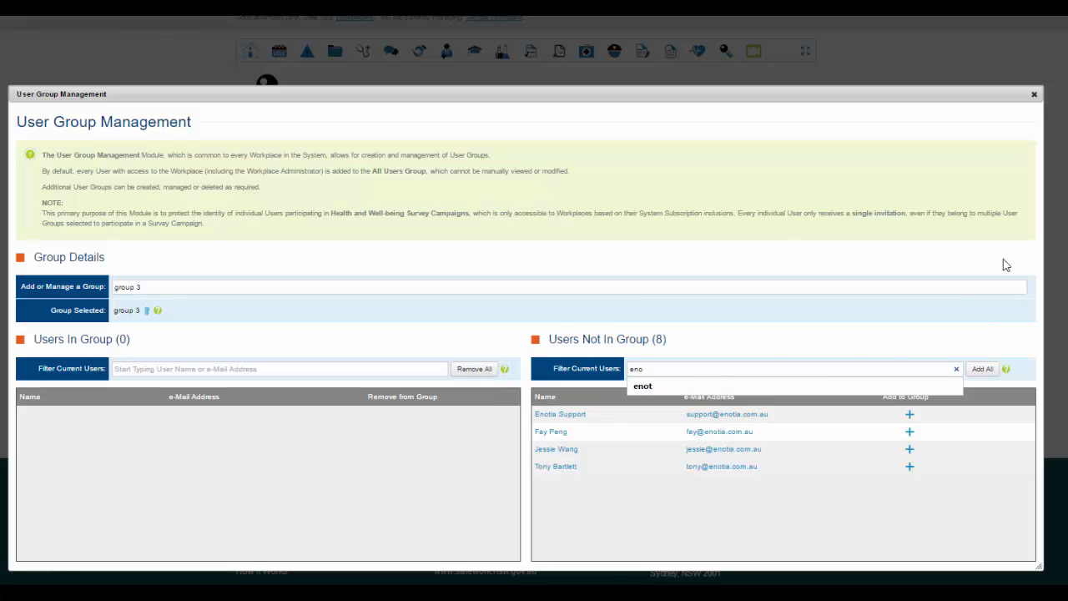
{"action": "left_click", "coordinate": [1034, 96]}
{"action": "left_click", "coordinate": [1034, 96]}
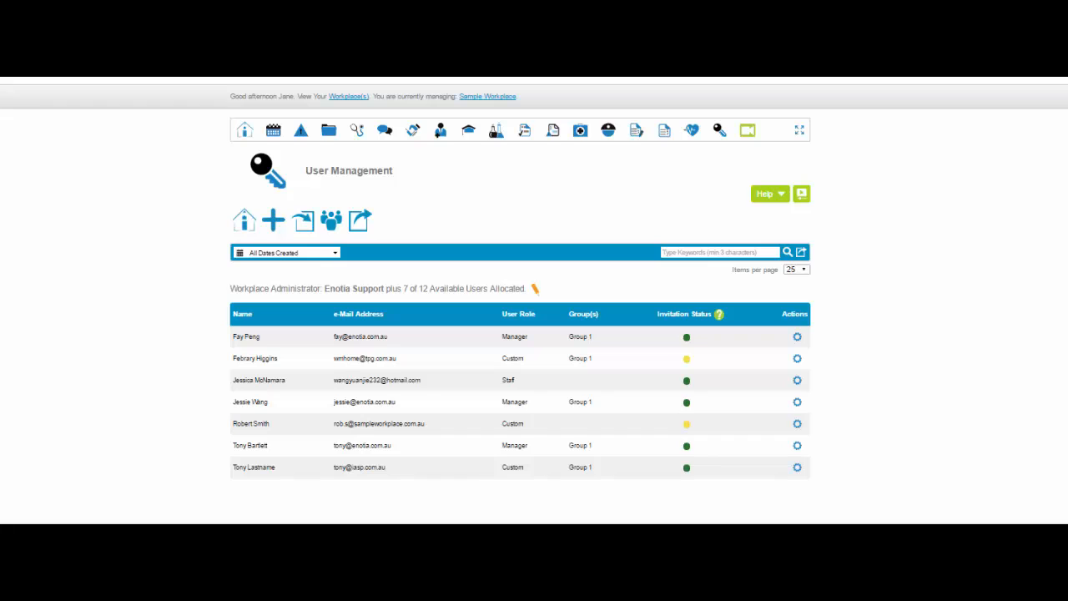